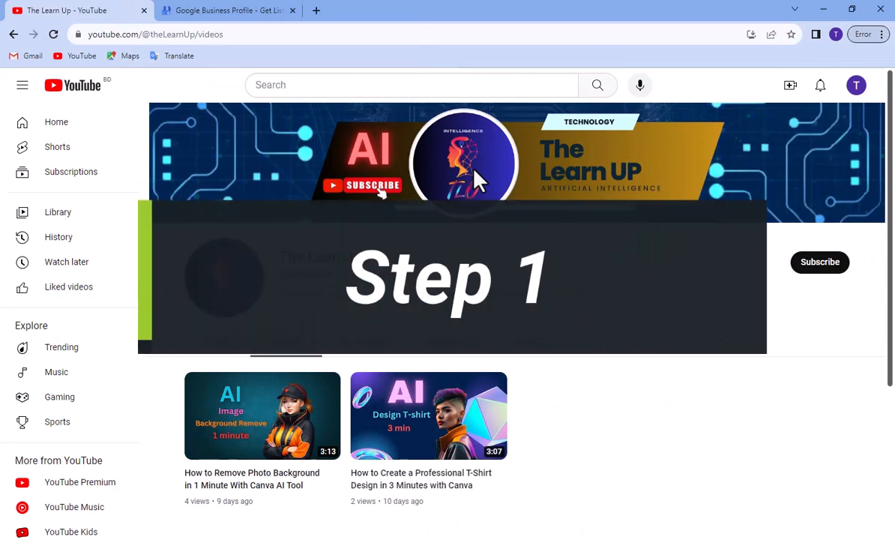
Step: Start a new Google Business Profile and submit "The Learn Up" as the business name
click(201, 11)
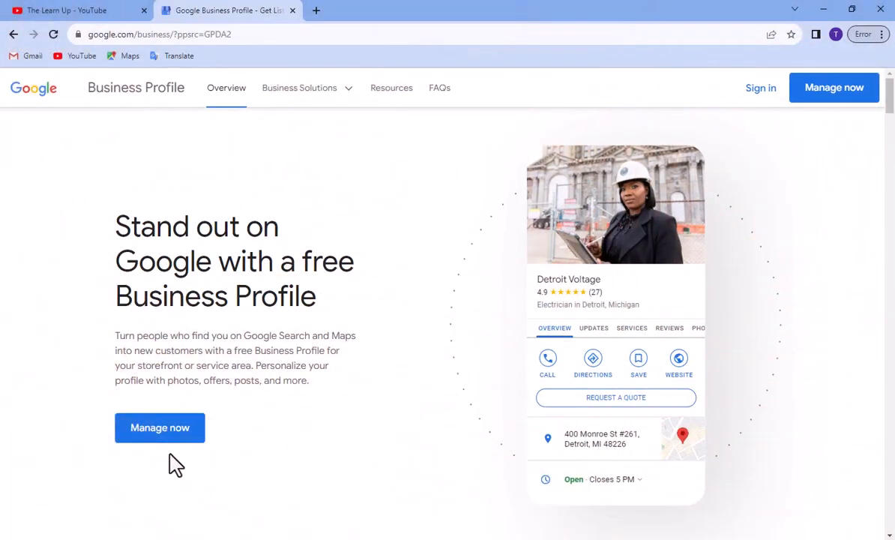
click(160, 429)
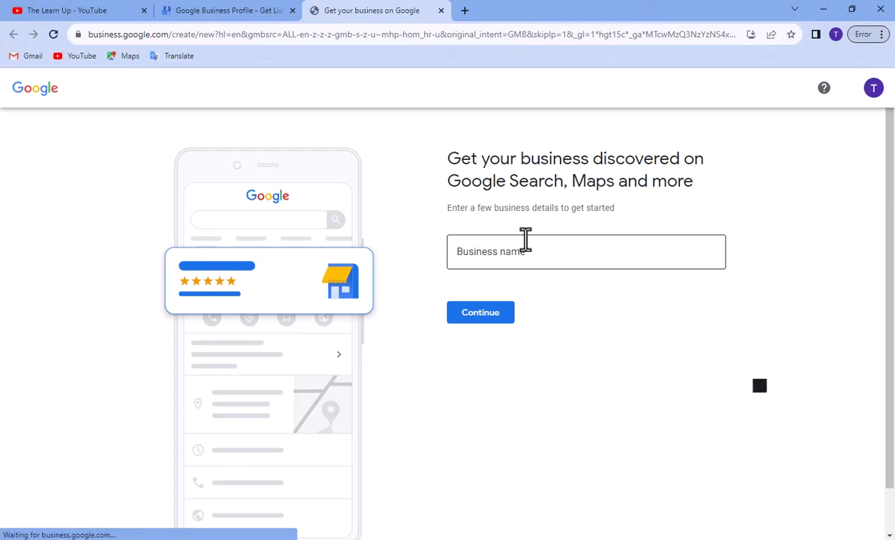
click(525, 251)
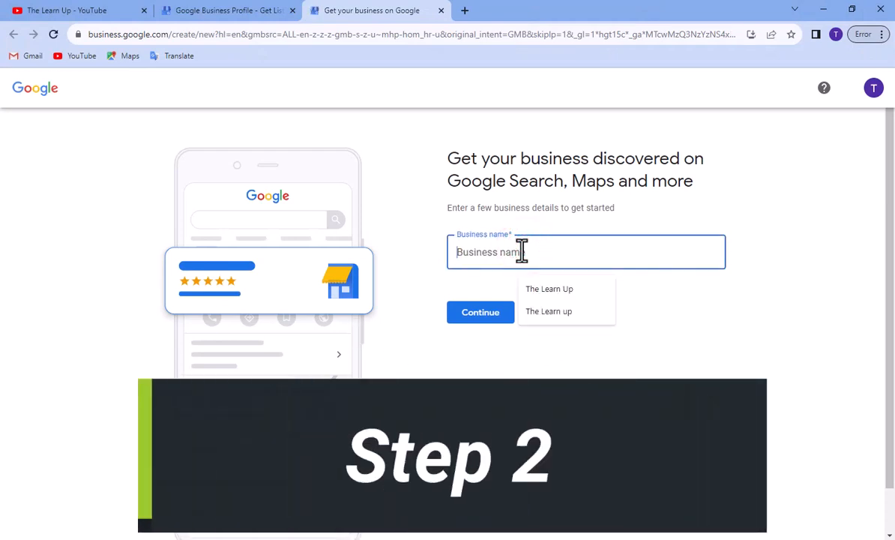
text(The L)
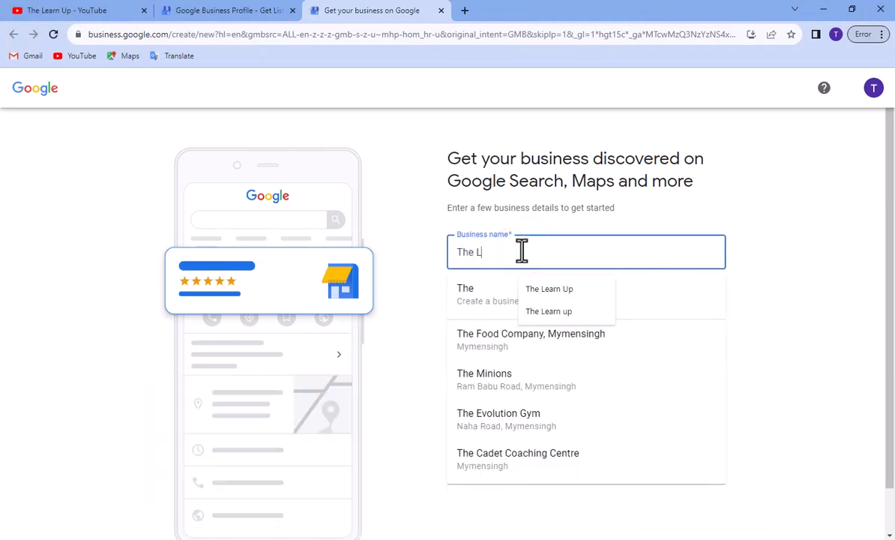
text(earn)
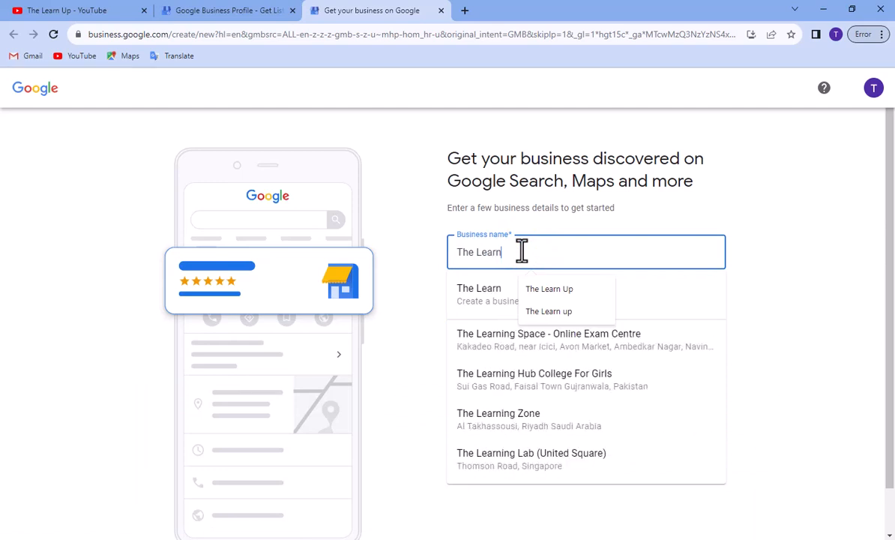
text( Up)
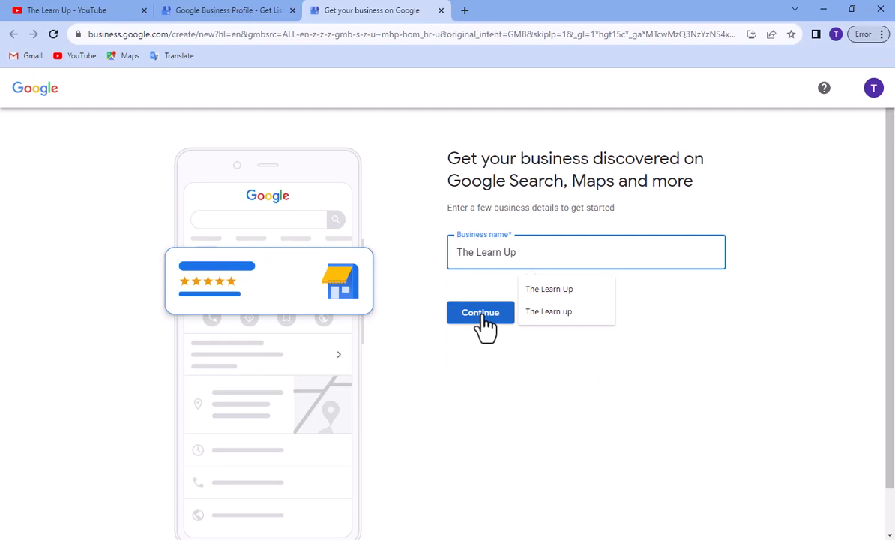
click(484, 315)
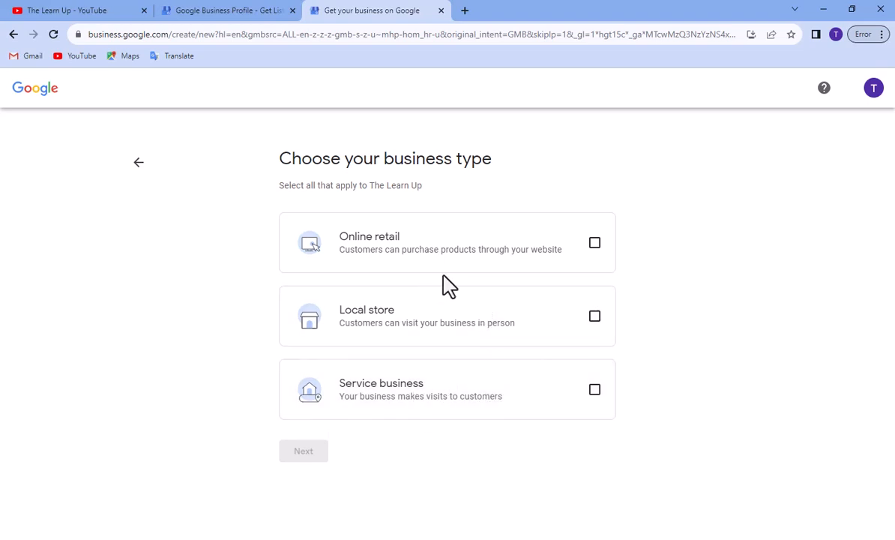
Step: Choose Online retail as the business type and submit the online store's web address
click(461, 247)
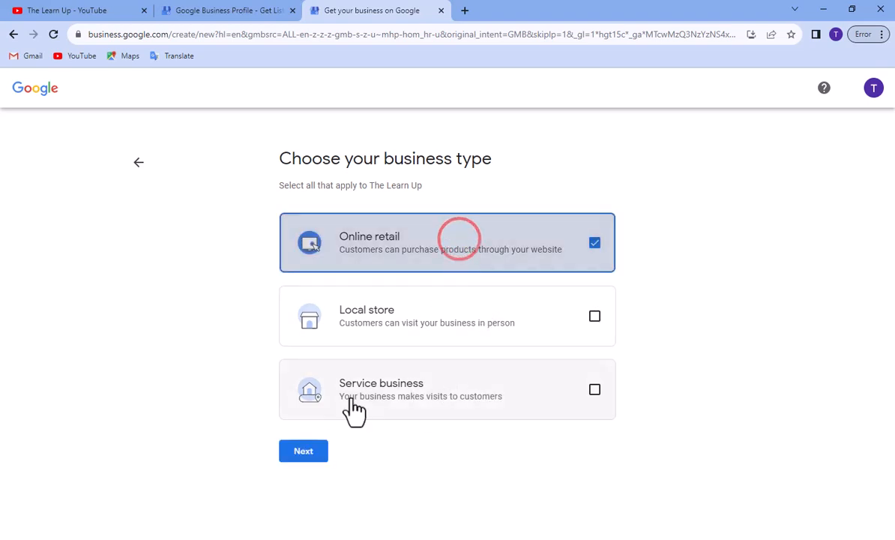
click(303, 454)
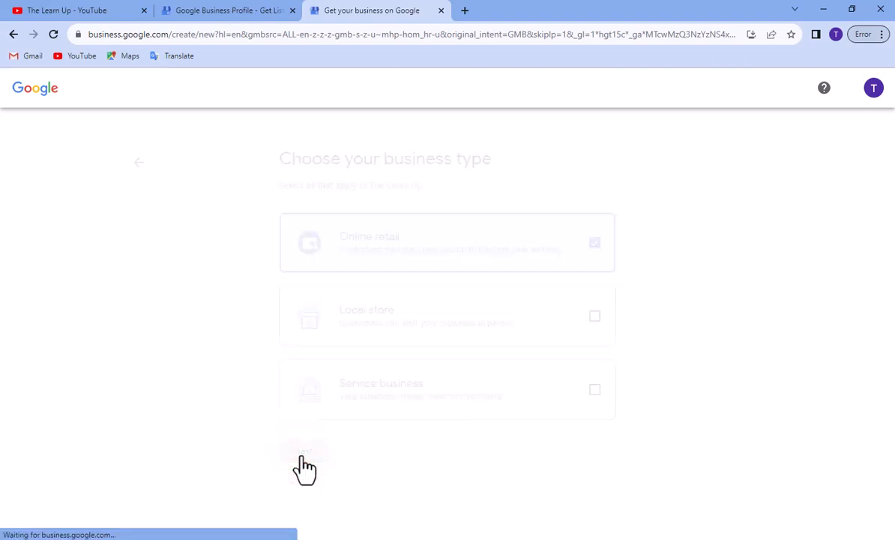
click(521, 243)
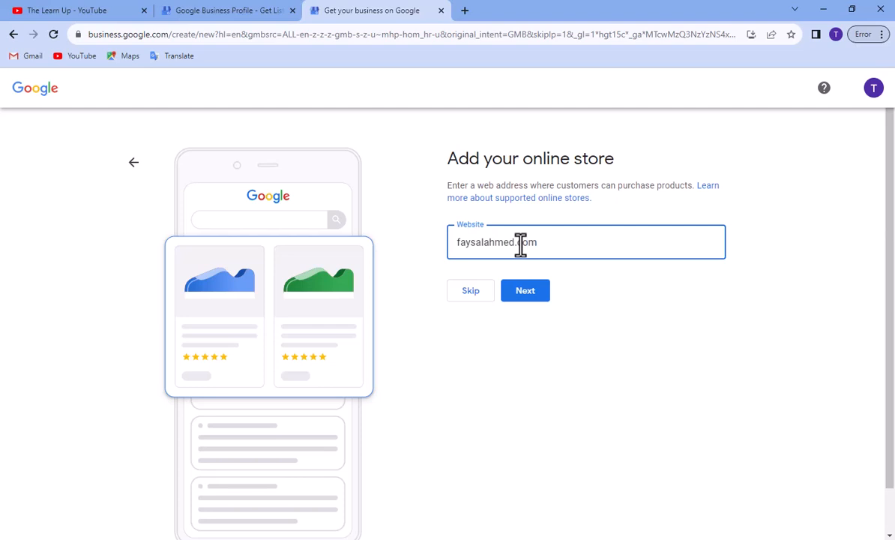
click(528, 298)
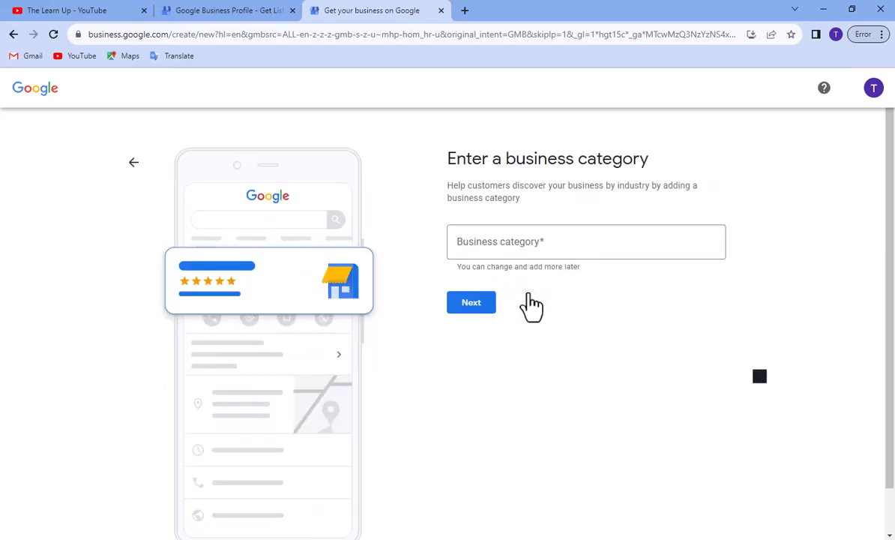
Step: Look up "shop" among the business categories and submit Shopping mall as the category
click(523, 245)
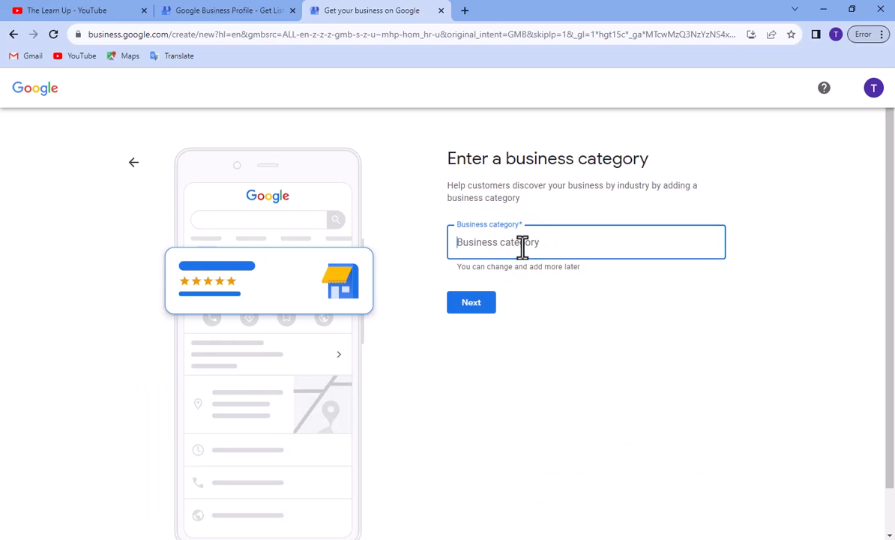
text(shop)
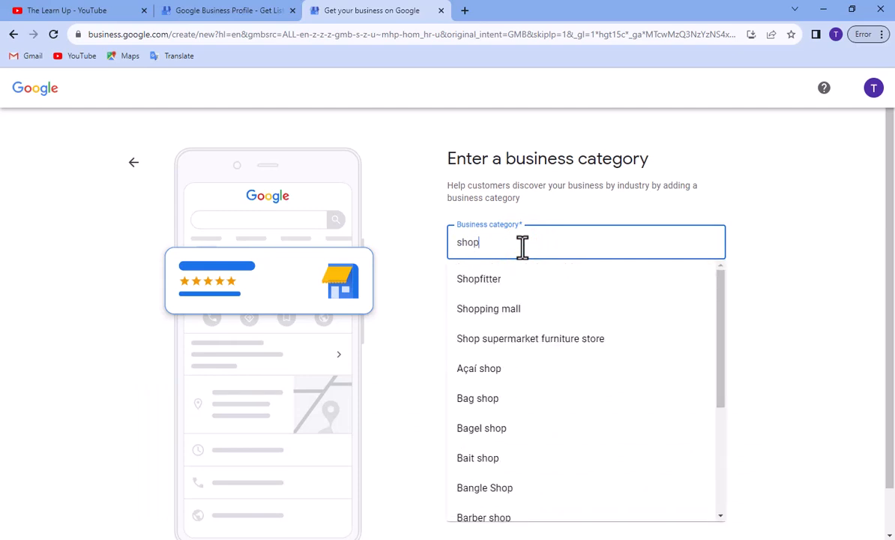
click(498, 327)
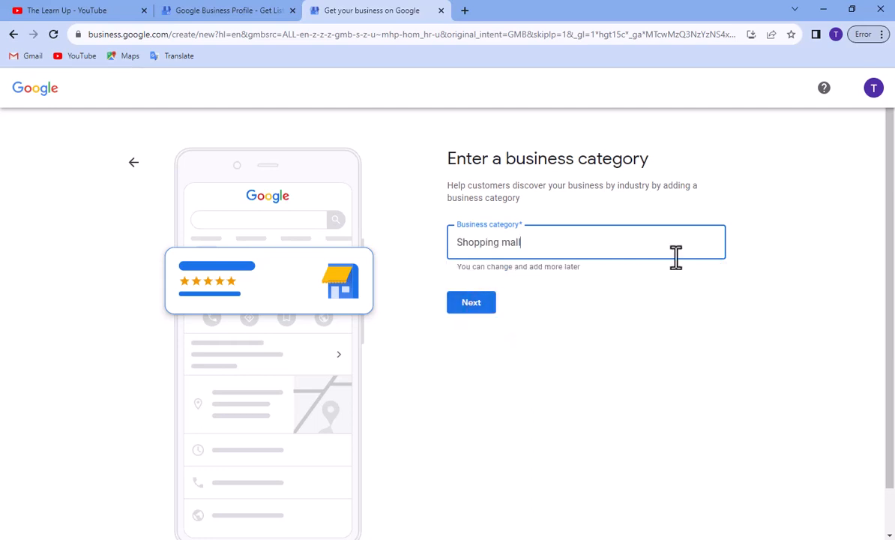
click(464, 304)
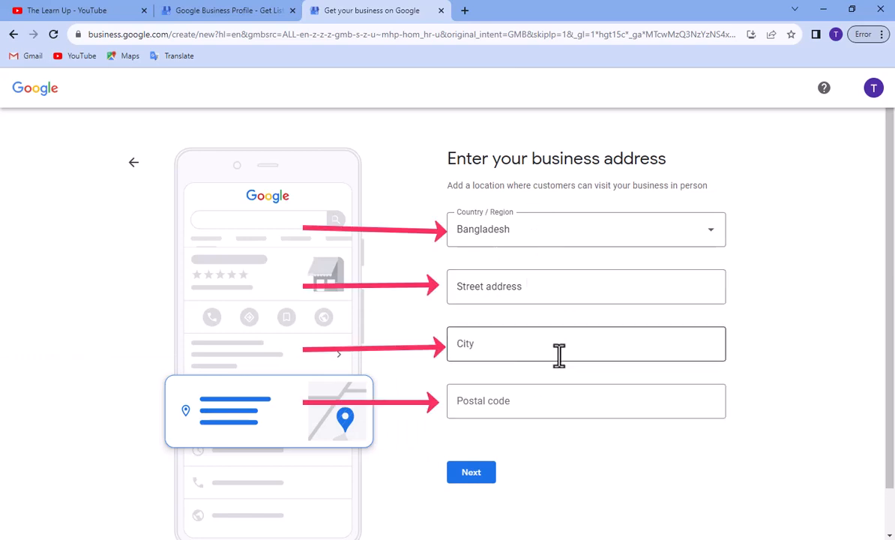
Step: Submit the business's street address, city and postal code, and decline saving the address in the browser
click(563, 284)
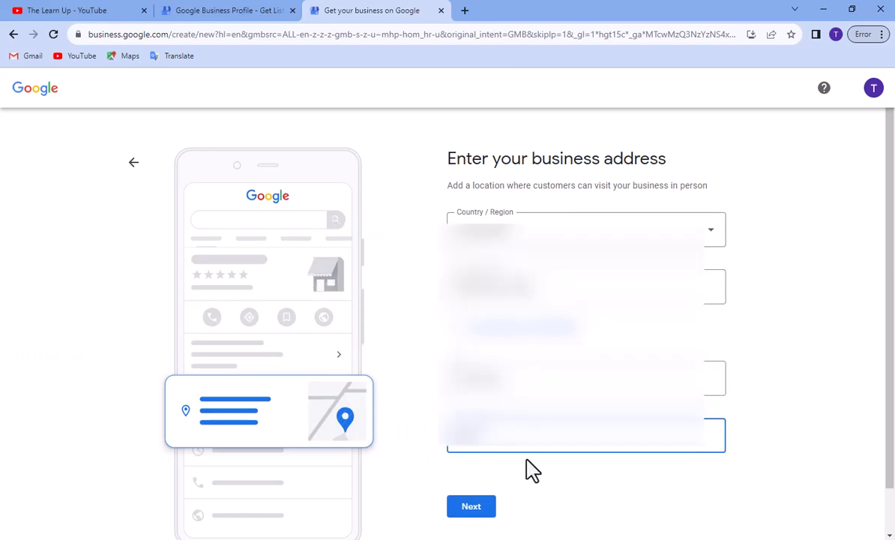
click(486, 510)
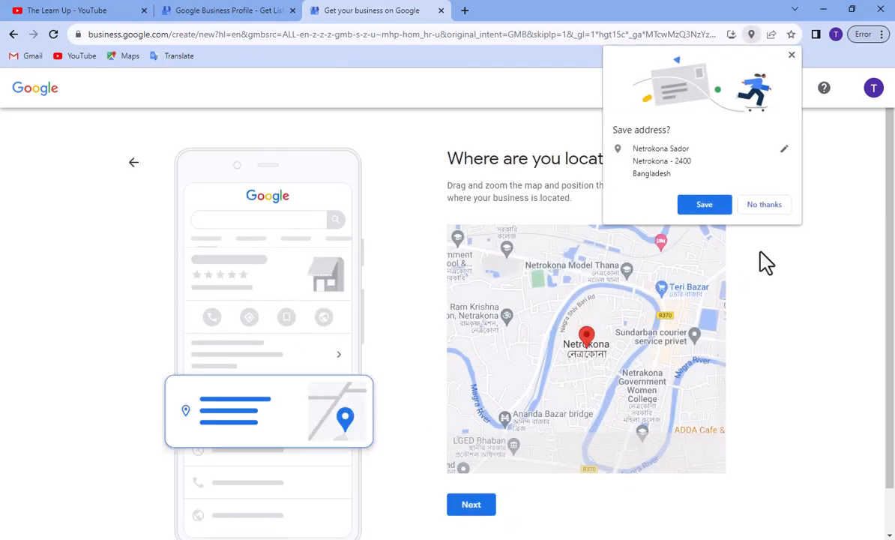
click(763, 208)
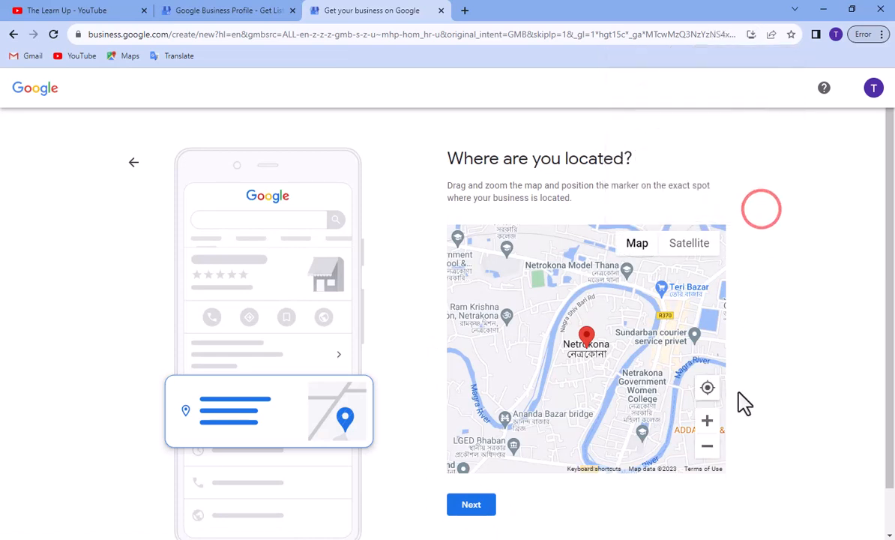
Step: Accept the current map marker position as the business location
scroll(573, 498, down, 1)
scroll(566, 490, up, 1)
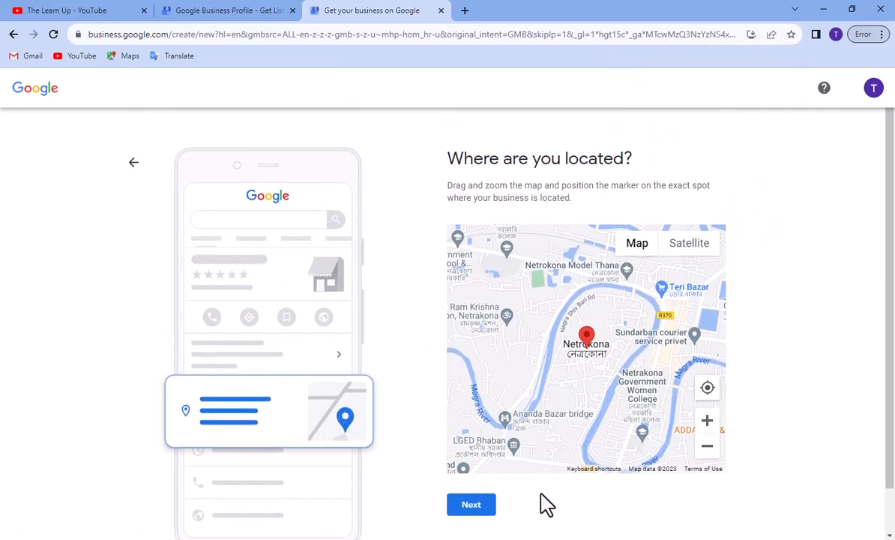
click(471, 506)
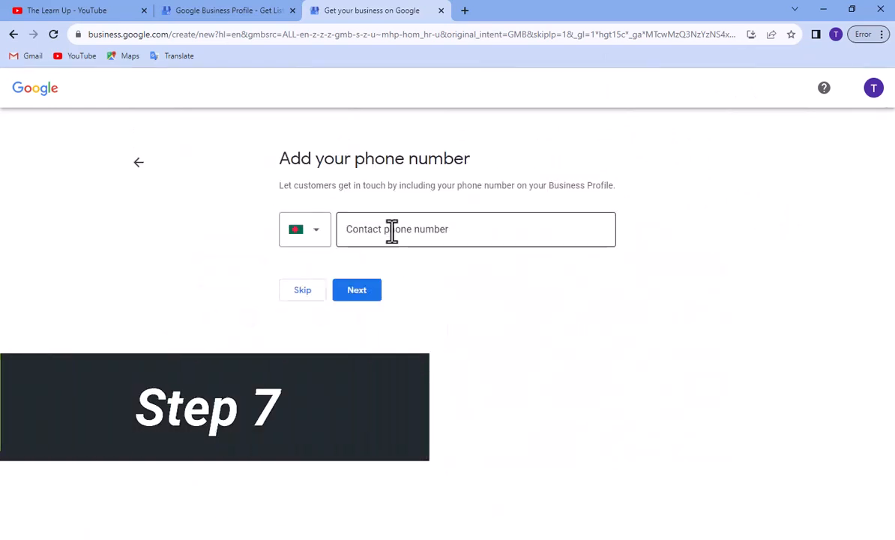
Step: Submit the business's contact phone number and accept the terms without opting in to news and tips
click(392, 230)
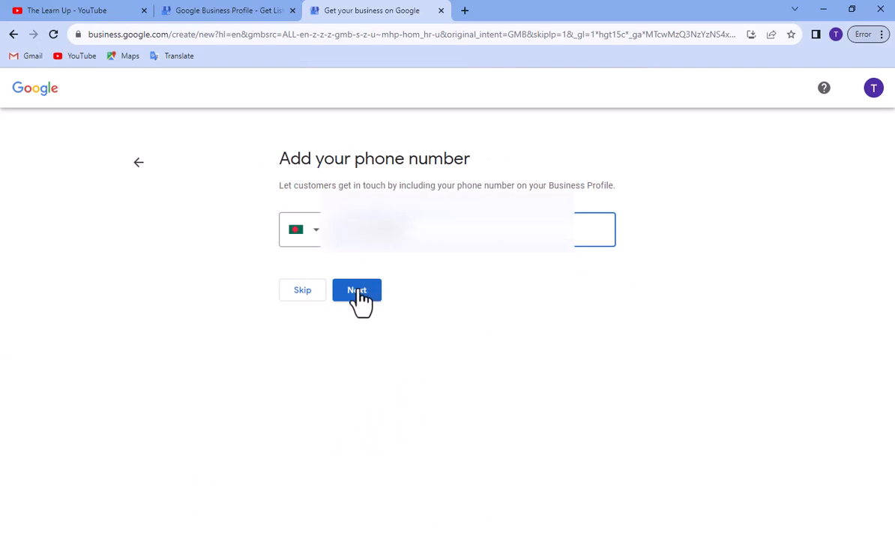
click(365, 294)
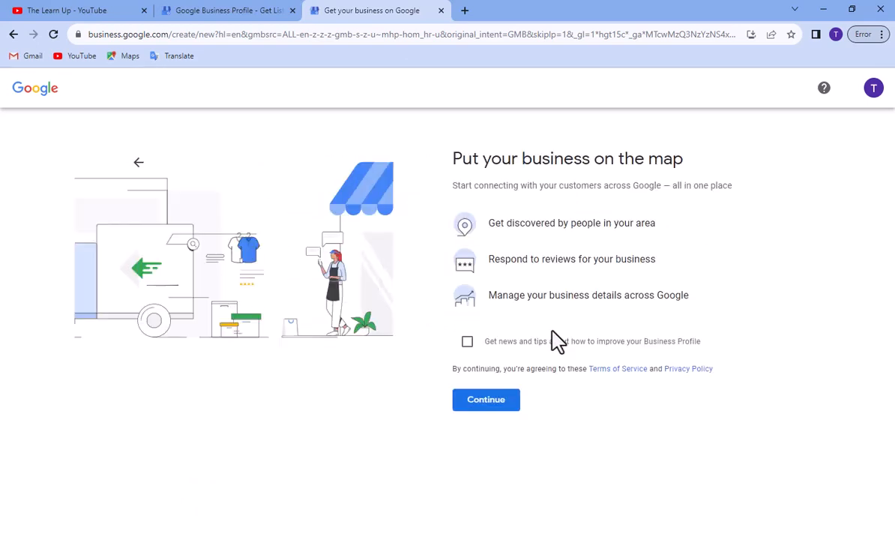
click(498, 405)
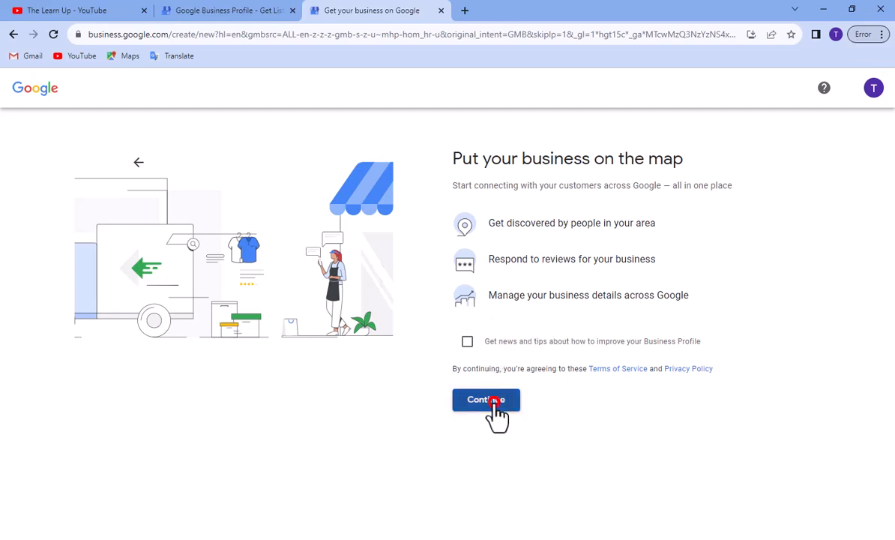
click(495, 409)
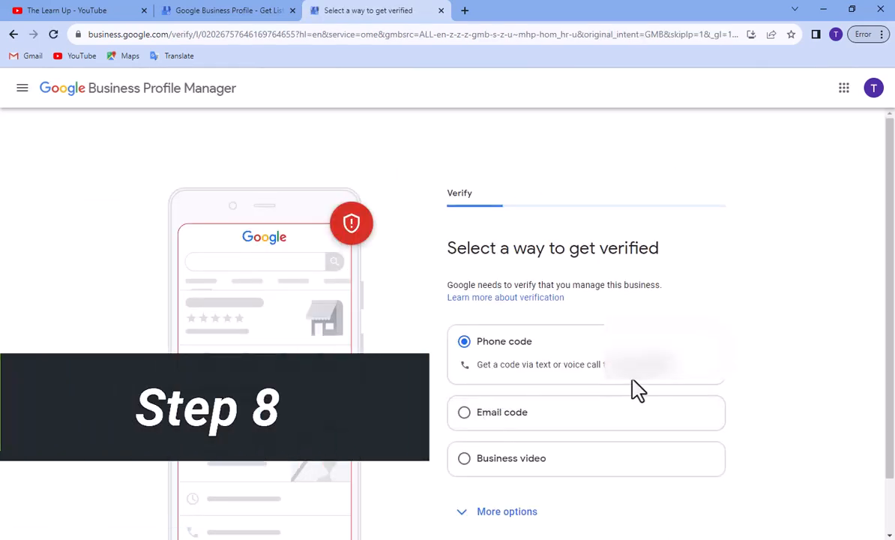
Step: Choose phone code as the verification method and request the code by call
scroll(600, 371, down, 1)
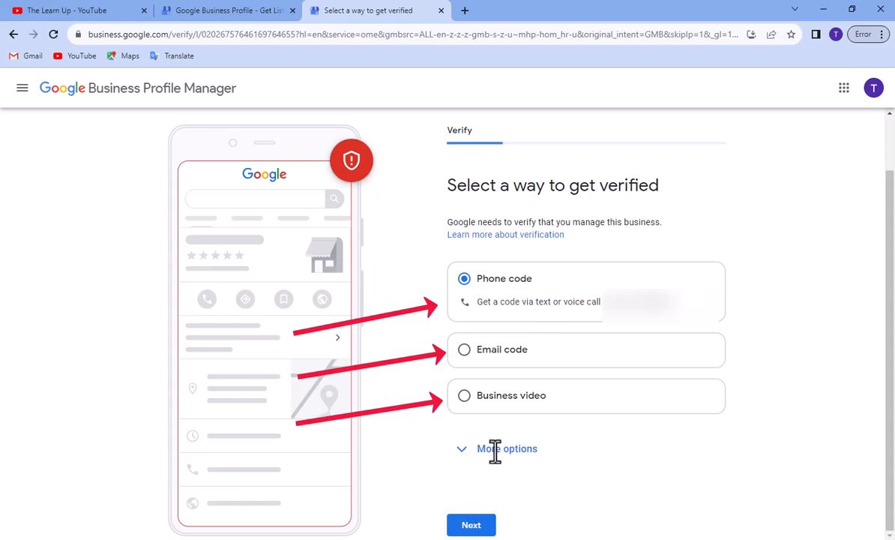
click(470, 527)
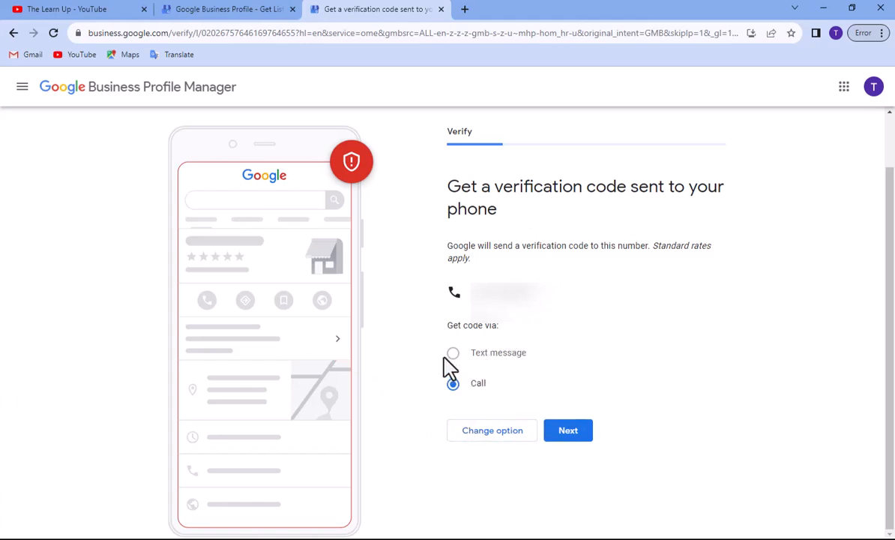
click(460, 389)
click(567, 433)
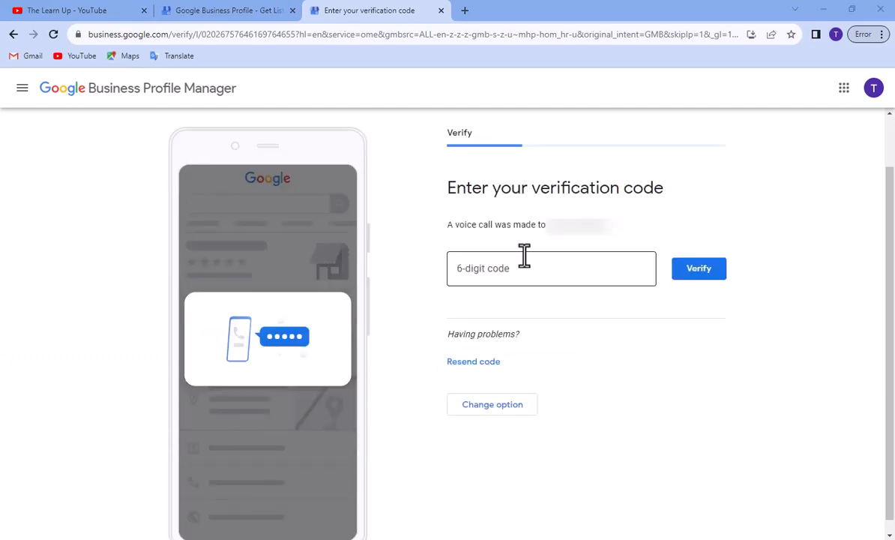
Step: Enter the 6-digit verification code from the call and submit it to verify the business
click(524, 267)
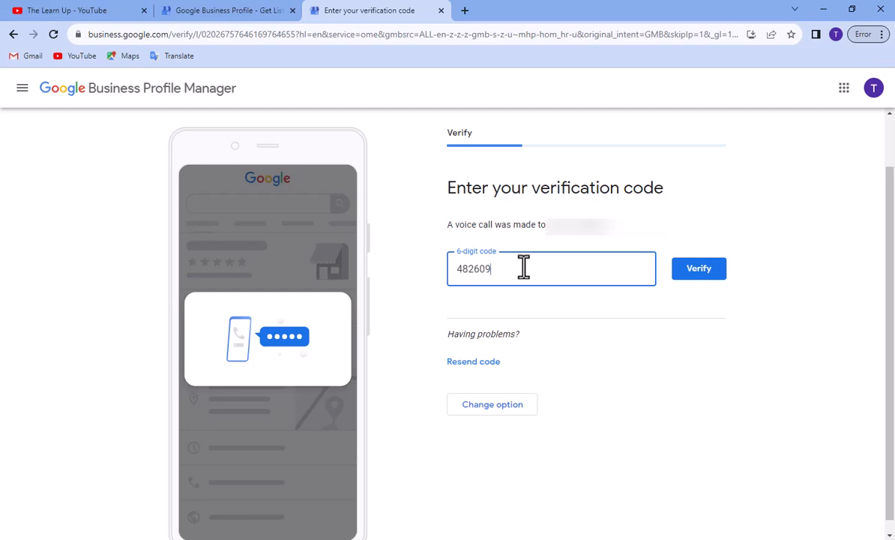
click(698, 271)
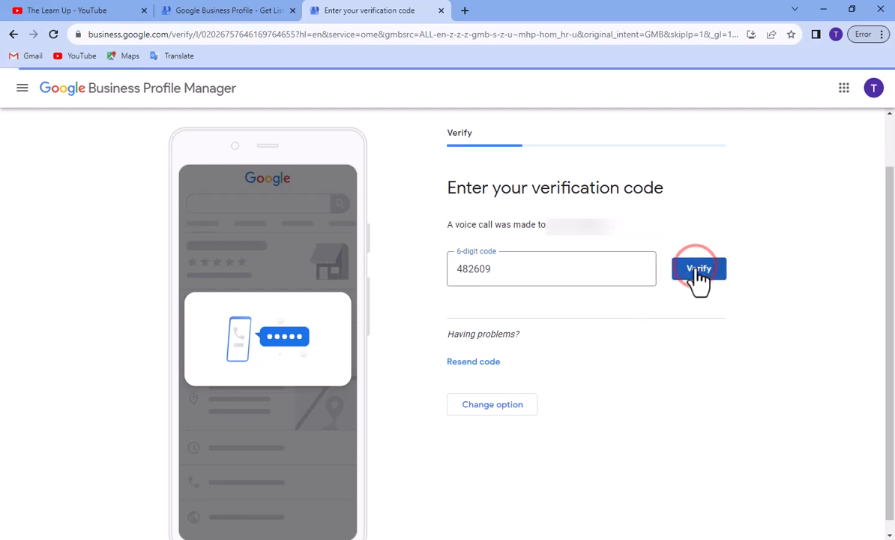